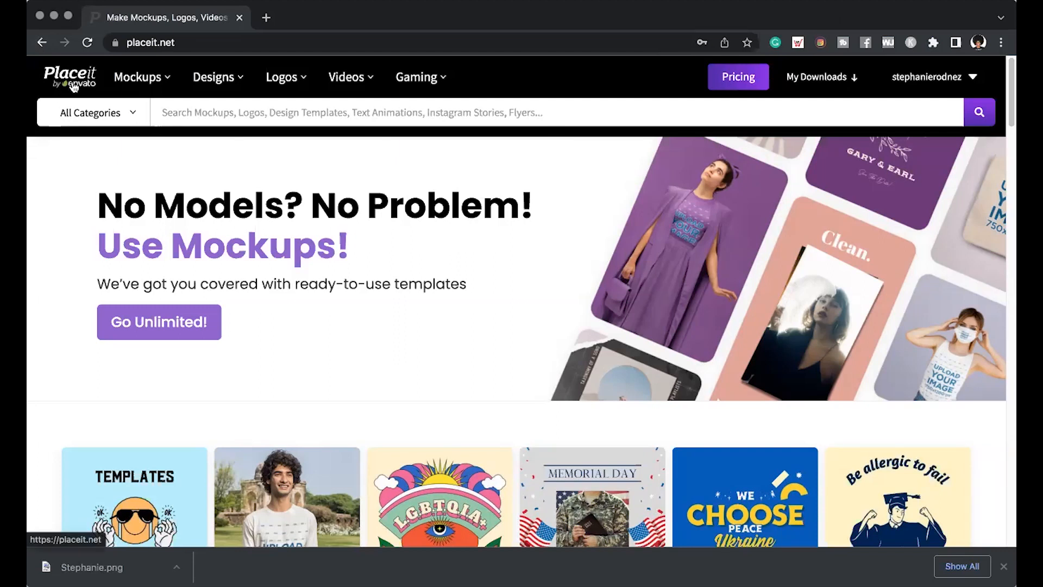
{"action": "mouse_move", "coordinate": [147, 82]}
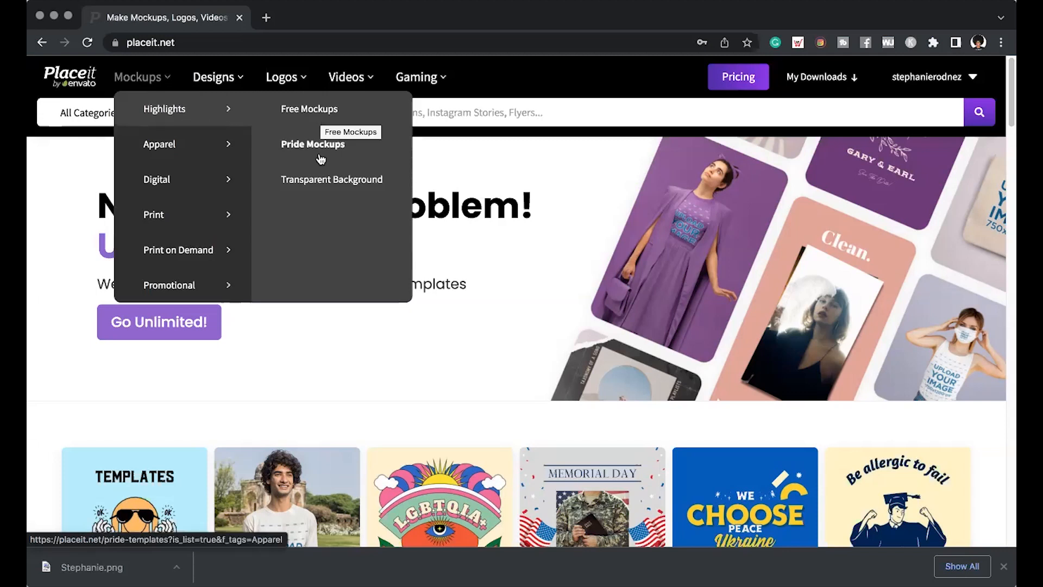
{"action": "mouse_move", "coordinate": [177, 158]}
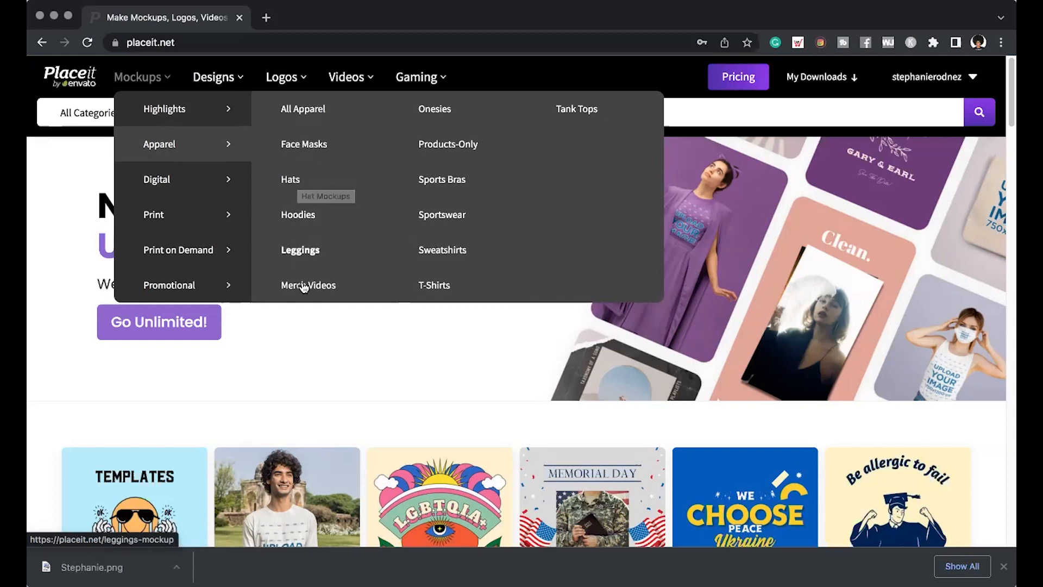
{"action": "mouse_move", "coordinate": [188, 193]}
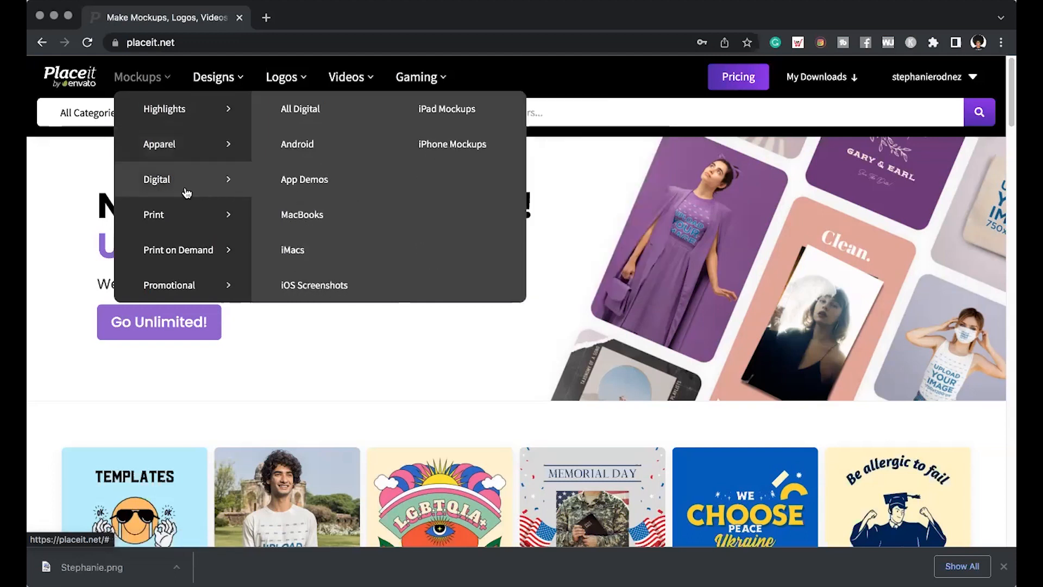
{"action": "mouse_move", "coordinate": [188, 263]}
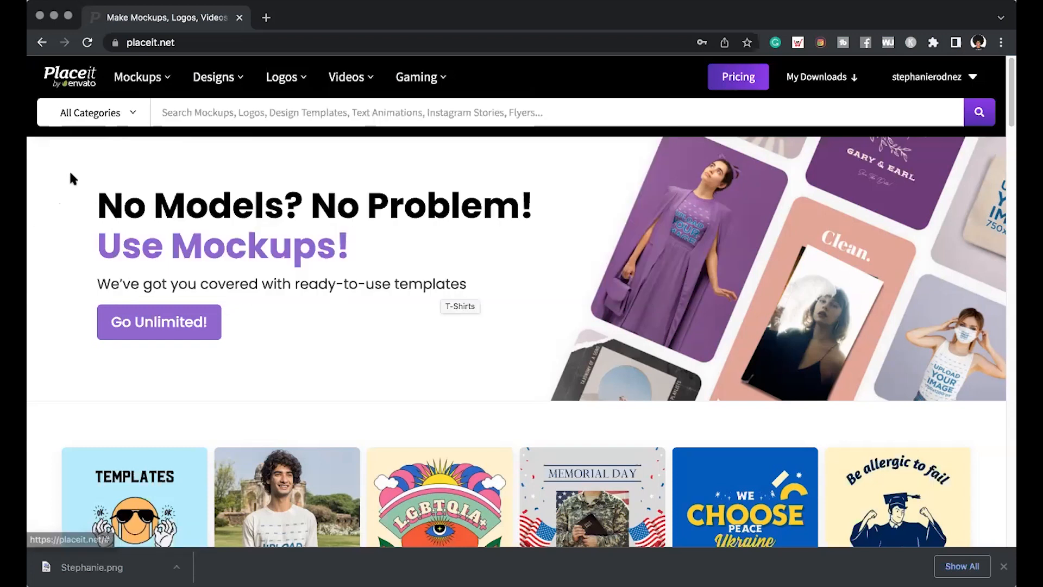
Search the template library for "t shirt mockups free".
{"action": "left_click", "coordinate": [210, 116]}
{"action": "type", "text": "t-shirt"}
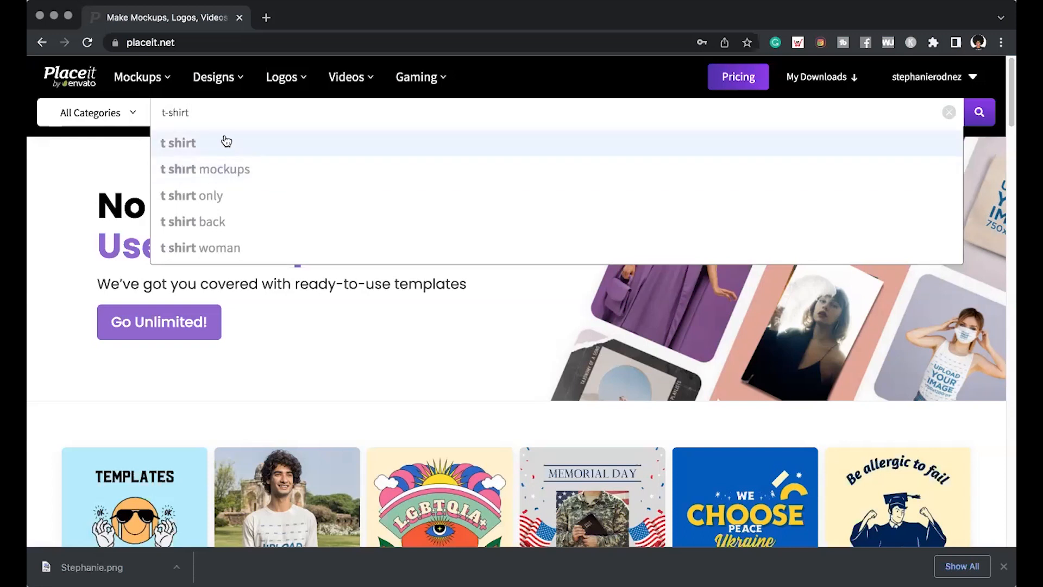
{"action": "type", "text": " mockups free"}
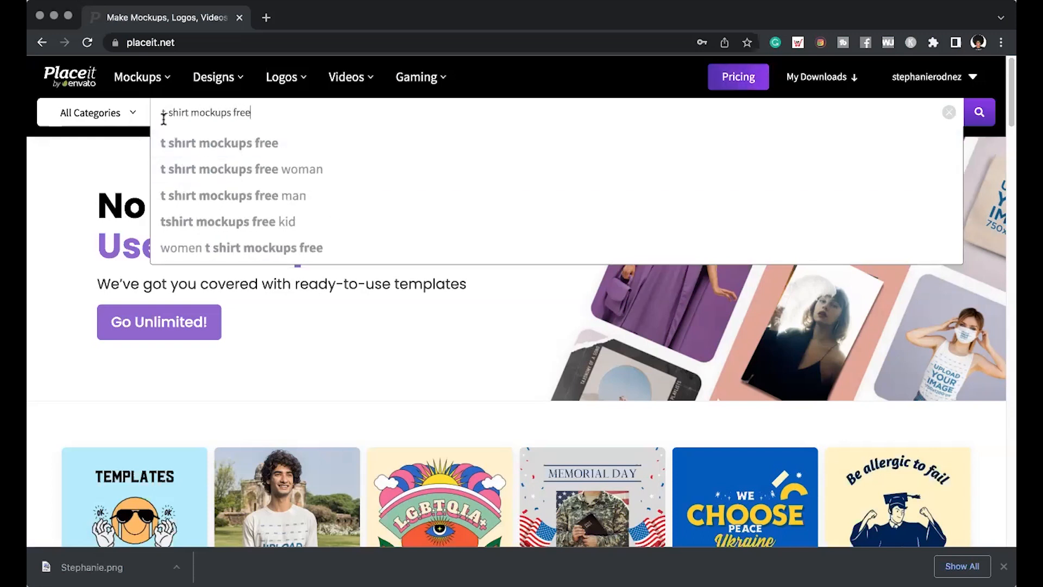
{"action": "left_click", "coordinate": [245, 148]}
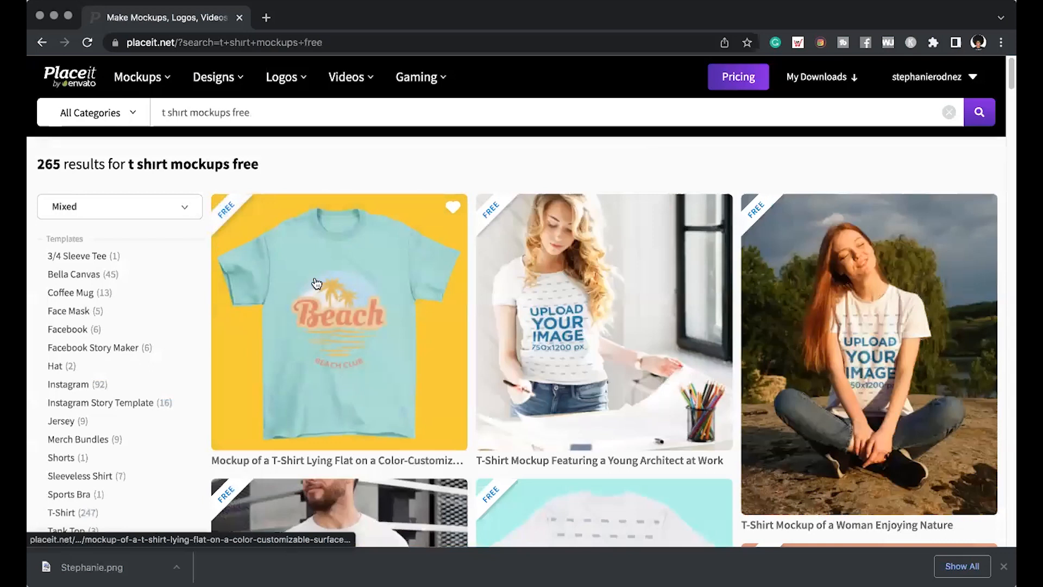
Browse the free T-shirt mockup results and open the one of the cool woman blowing bubble gum.
{"action": "scroll", "coordinate": [842, 300], "scroll_direction": "down", "scroll_amount": 4}
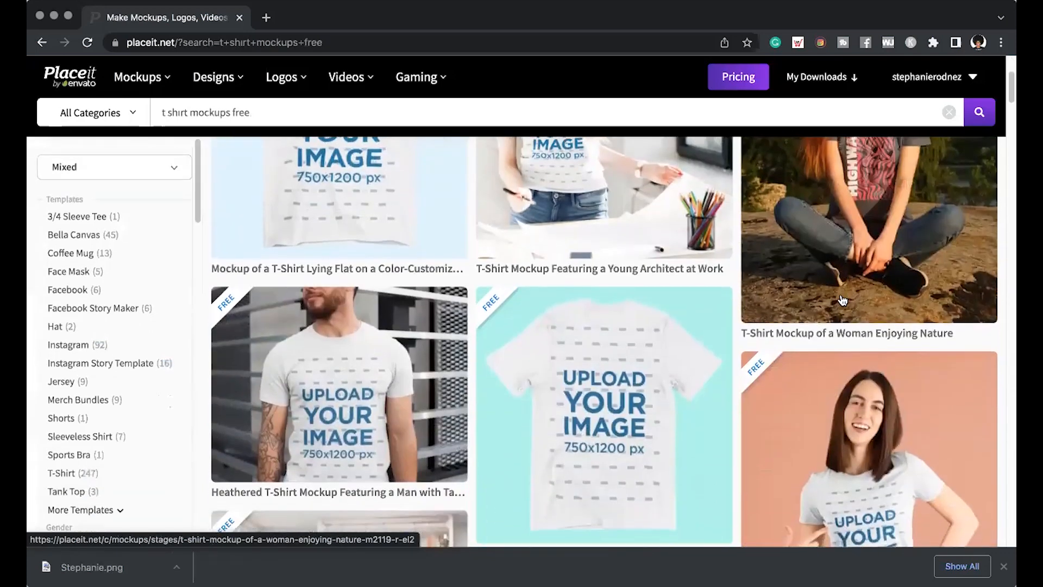
{"action": "scroll", "coordinate": [843, 300], "scroll_direction": "down", "scroll_amount": 10}
{"action": "scroll", "coordinate": [842, 300], "scroll_direction": "down", "scroll_amount": 7}
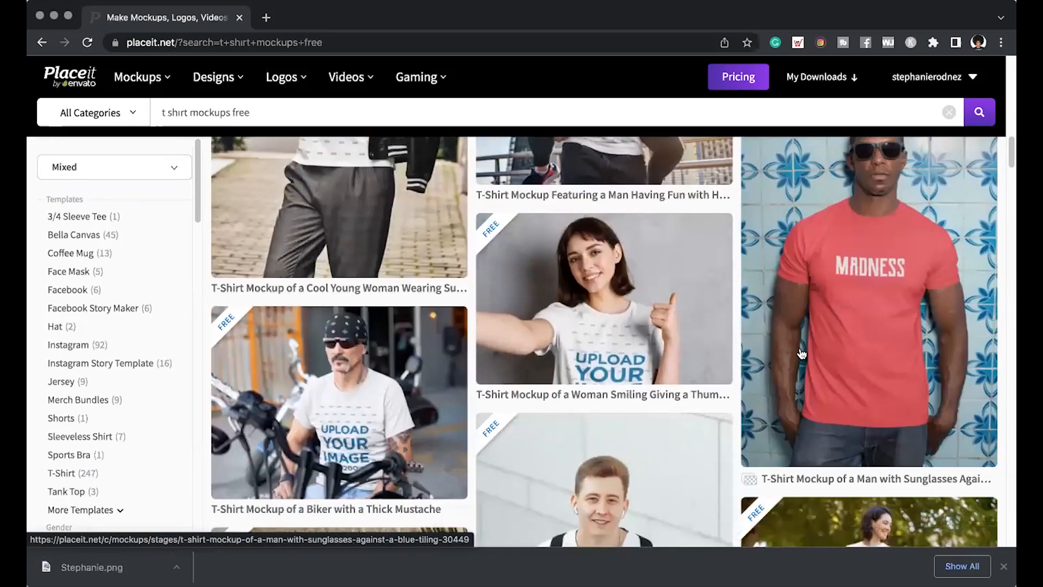
{"action": "scroll", "coordinate": [802, 353], "scroll_direction": "down", "scroll_amount": 13}
{"action": "scroll", "coordinate": [801, 347], "scroll_direction": "down", "scroll_amount": 3}
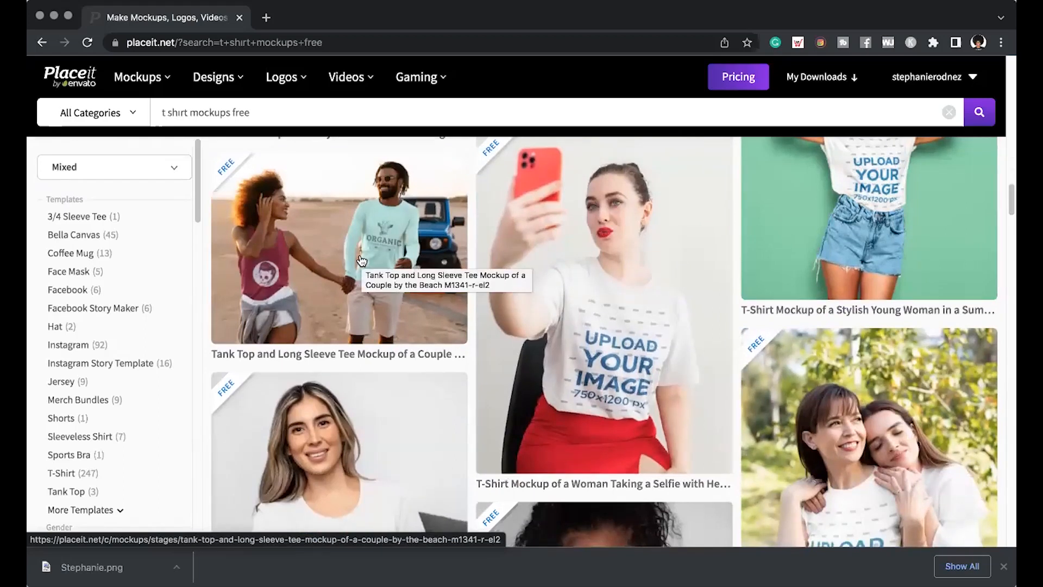
{"action": "scroll", "coordinate": [361, 261], "scroll_direction": "down", "scroll_amount": 7}
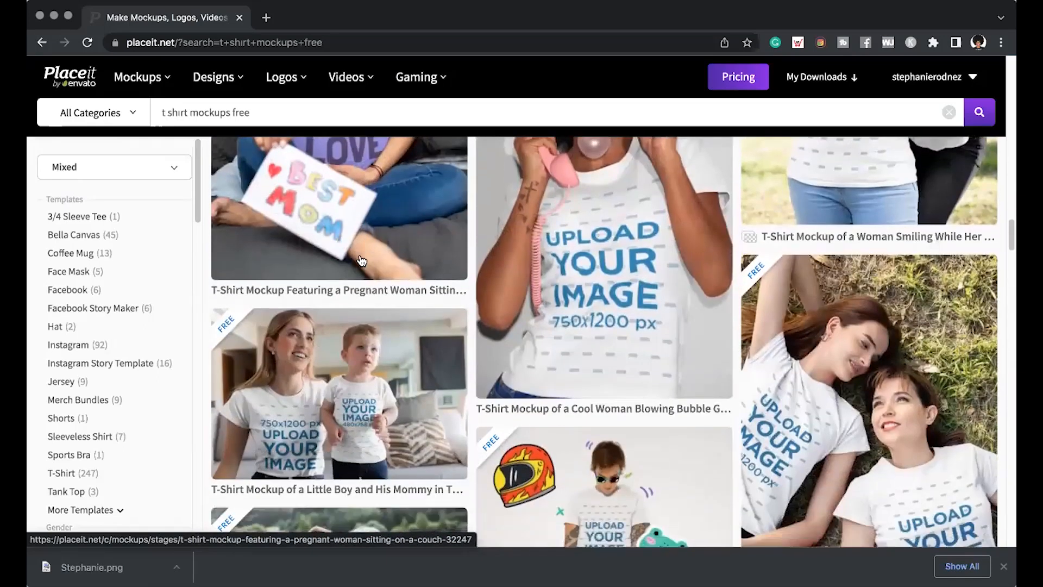
{"action": "scroll", "coordinate": [361, 261], "scroll_direction": "down", "scroll_amount": 9}
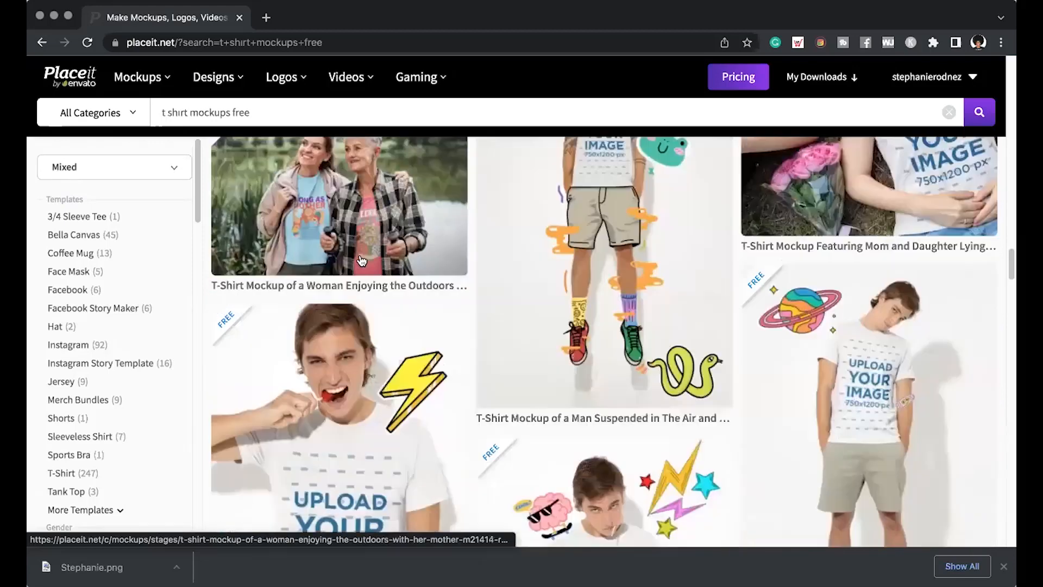
{"action": "scroll", "coordinate": [361, 260], "scroll_direction": "down", "scroll_amount": 15}
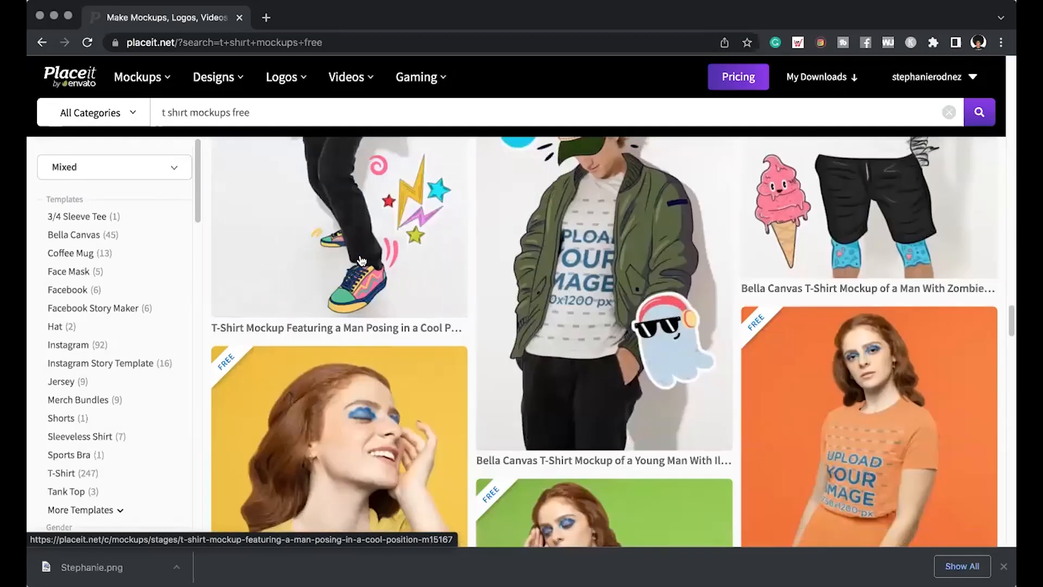
{"action": "scroll", "coordinate": [362, 261], "scroll_direction": "down", "scroll_amount": 11}
{"action": "scroll", "coordinate": [362, 261], "scroll_direction": "up", "scroll_amount": 5}
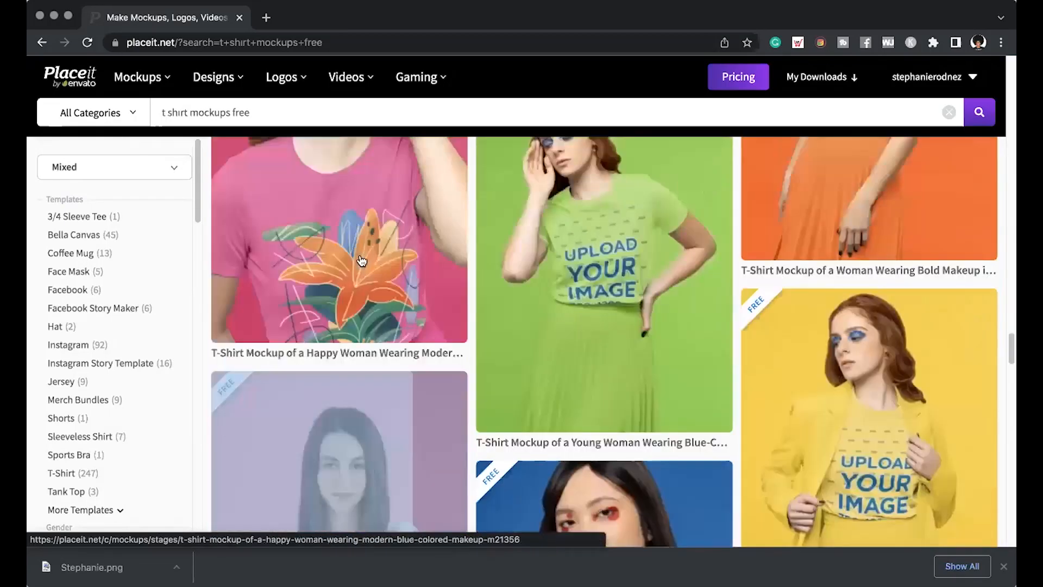
{"action": "scroll", "coordinate": [361, 261], "scroll_direction": "up", "scroll_amount": 20}
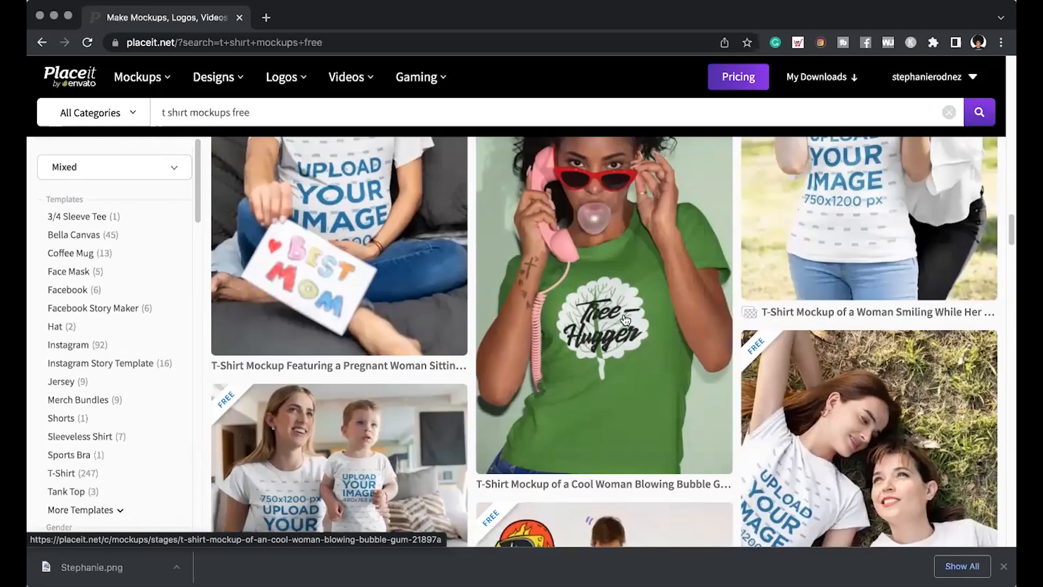
{"action": "left_click", "coordinate": [625, 320]}
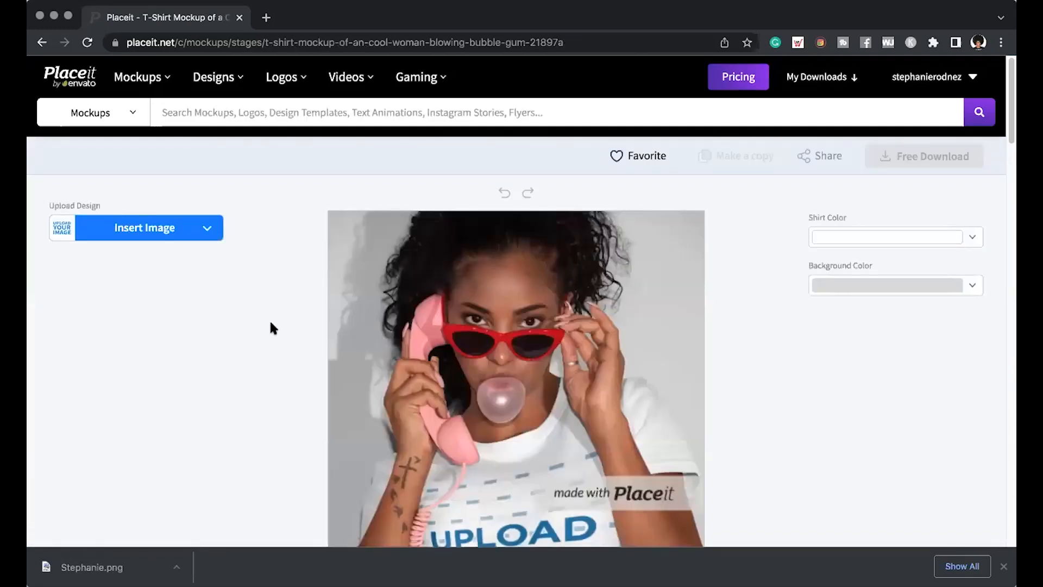
Try out black (#000000) as a custom shirt color and close the color picker without applying it.
{"action": "scroll", "coordinate": [273, 327], "scroll_direction": "down", "scroll_amount": 3}
{"action": "scroll", "coordinate": [274, 327], "scroll_direction": "up", "scroll_amount": 2}
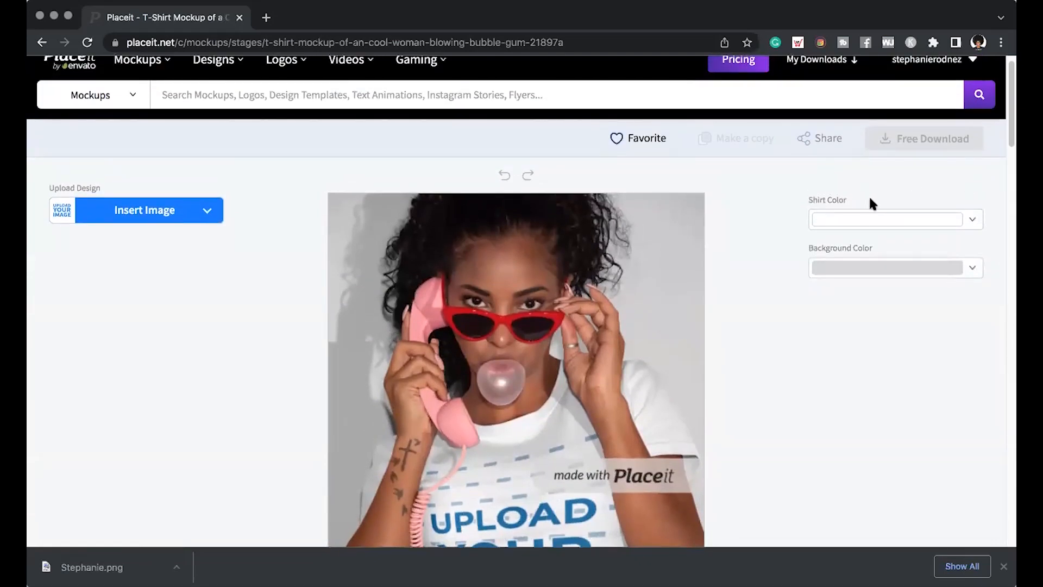
{"action": "scroll", "coordinate": [854, 225], "scroll_direction": "down", "scroll_amount": 3}
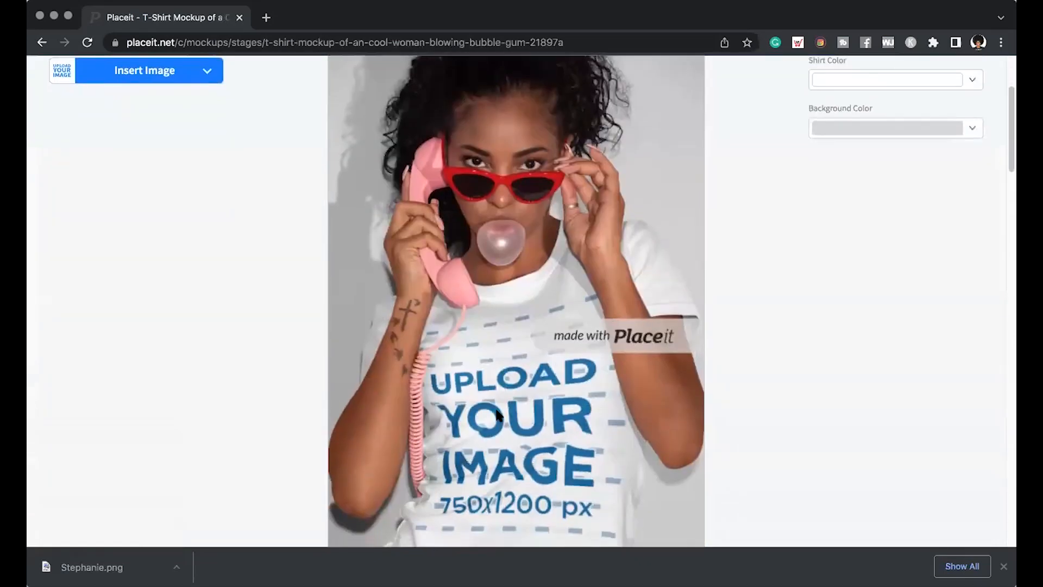
{"action": "scroll", "coordinate": [904, 196], "scroll_direction": "up", "scroll_amount": 3}
{"action": "left_click", "coordinate": [857, 224]}
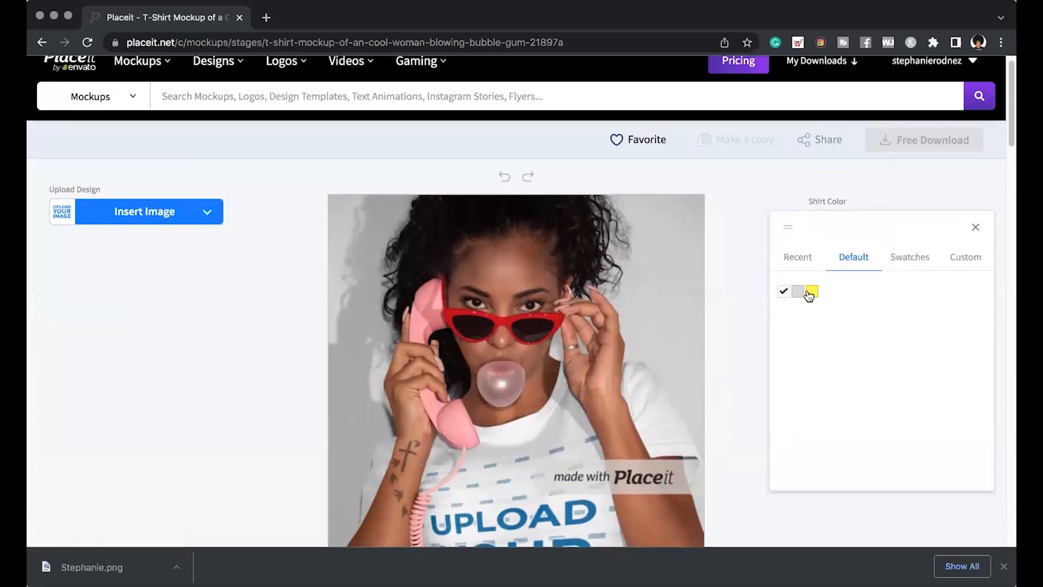
{"action": "left_click", "coordinate": [966, 260]}
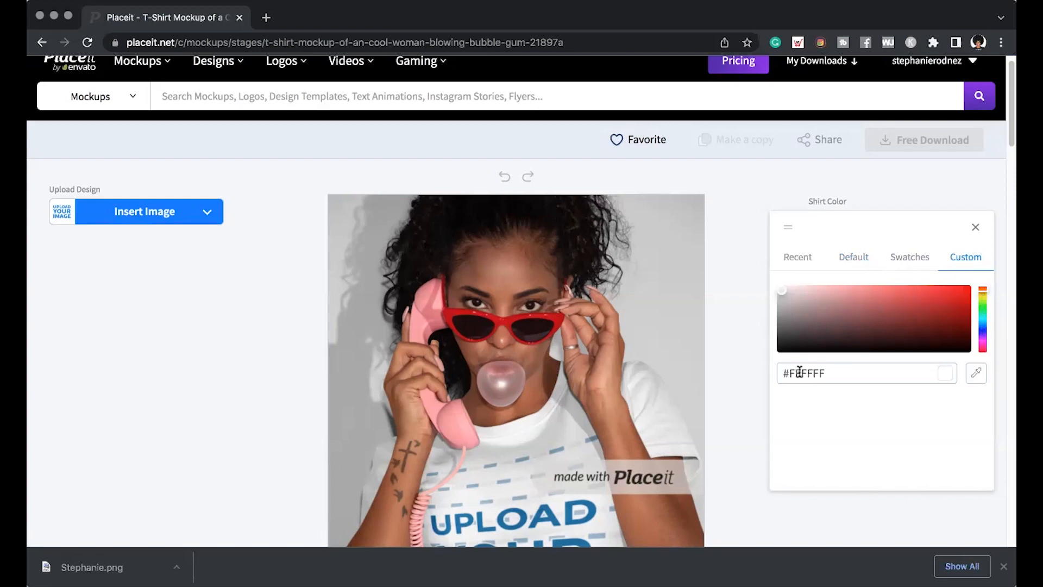
{"action": "left_click_drag", "start_coordinate": [898, 347], "coordinate": [974, 353]}
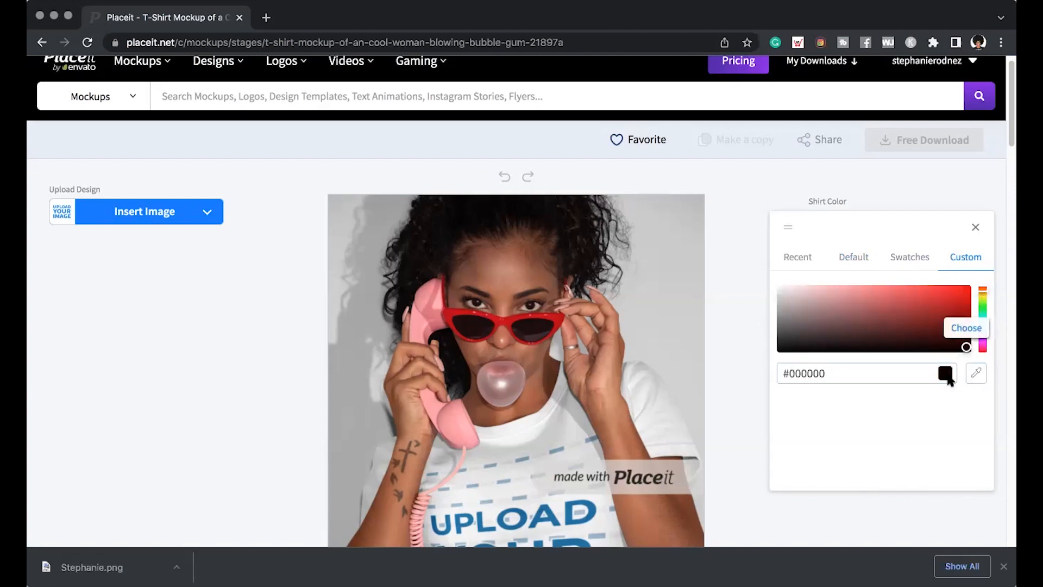
{"action": "left_click", "coordinate": [976, 227]}
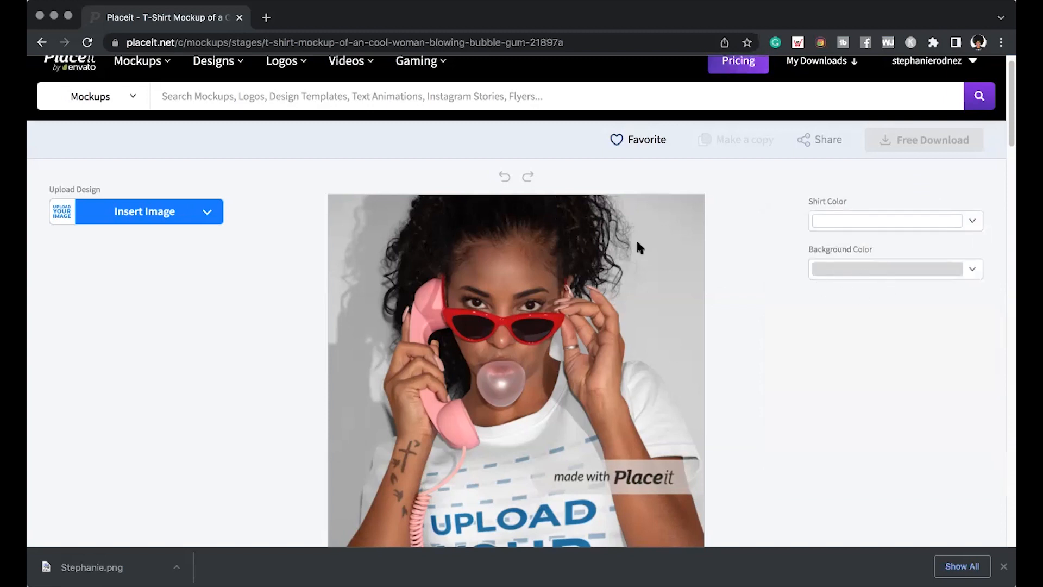
Try out magenta (#D900FF) as a custom background color and close the color picker without applying it.
{"action": "scroll", "coordinate": [656, 274], "scroll_direction": "down", "scroll_amount": 1}
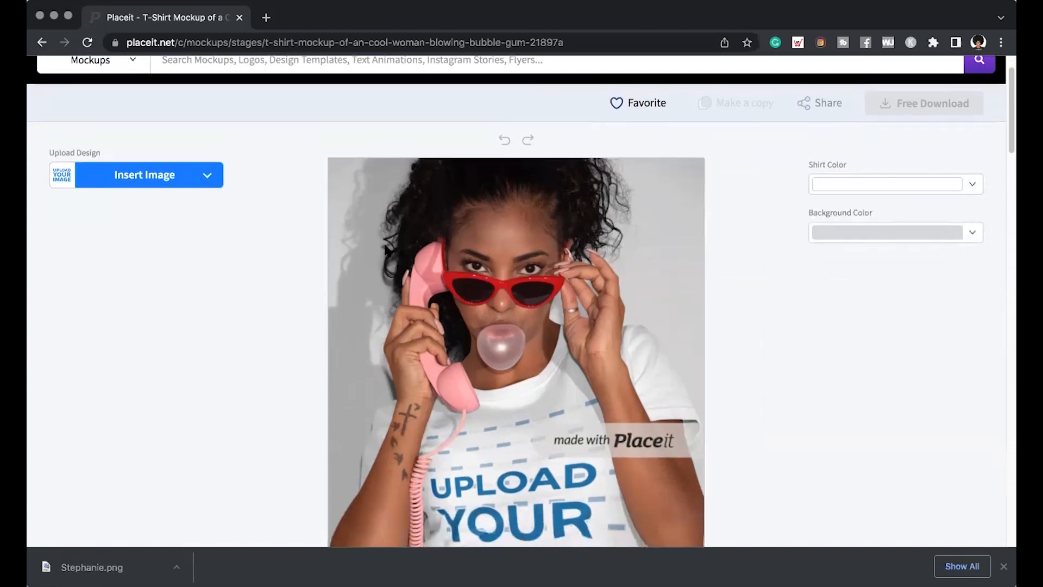
{"action": "left_click", "coordinate": [899, 232]}
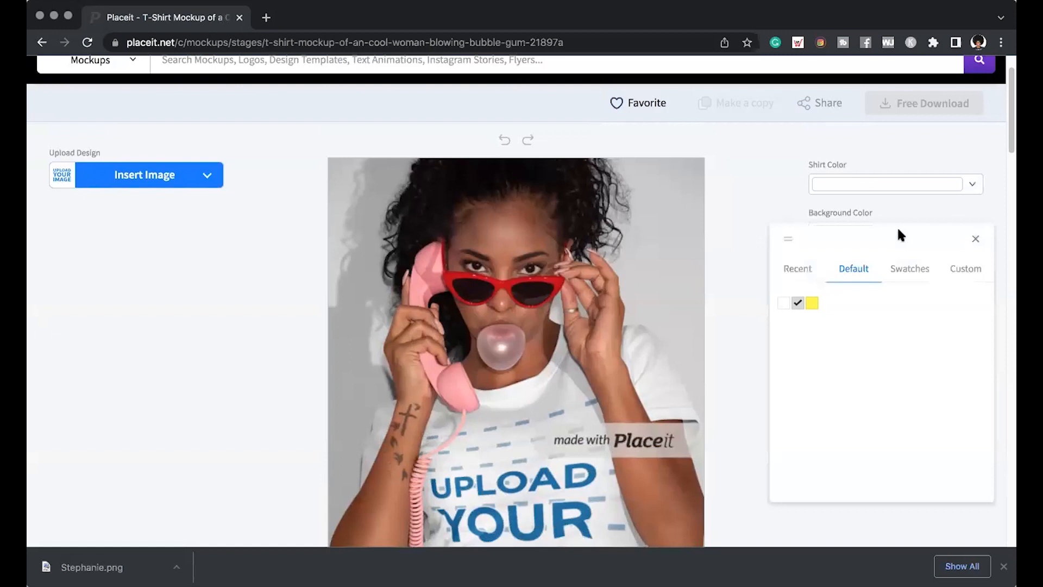
{"action": "left_click", "coordinate": [973, 277]}
{"action": "left_click_drag", "start_coordinate": [981, 336], "coordinate": [973, 339]}
{"action": "left_click", "coordinate": [966, 301]}
{"action": "left_click", "coordinate": [945, 385]}
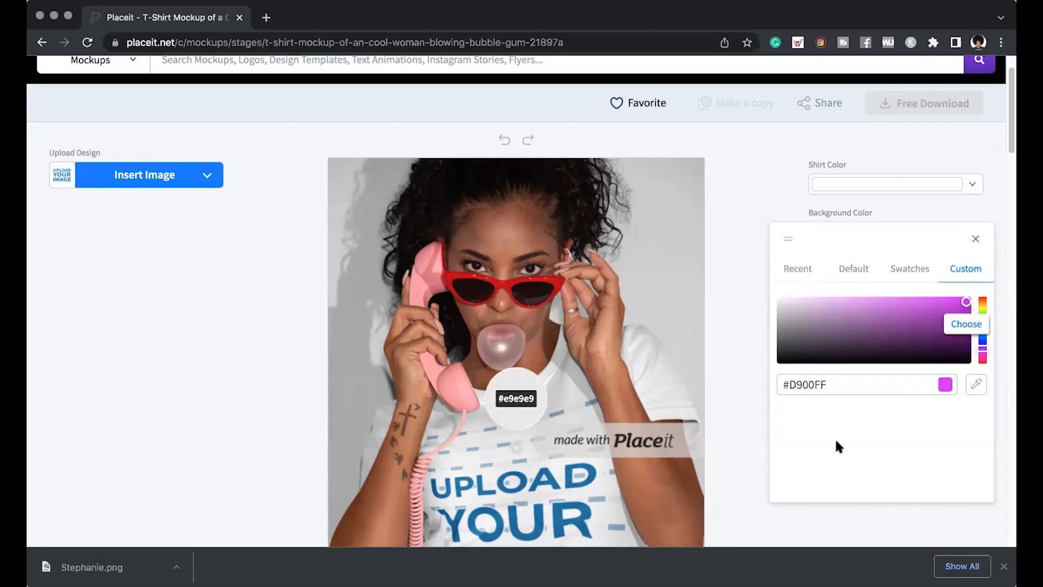
{"action": "left_click", "coordinate": [726, 350]}
{"action": "left_click", "coordinate": [653, 295]}
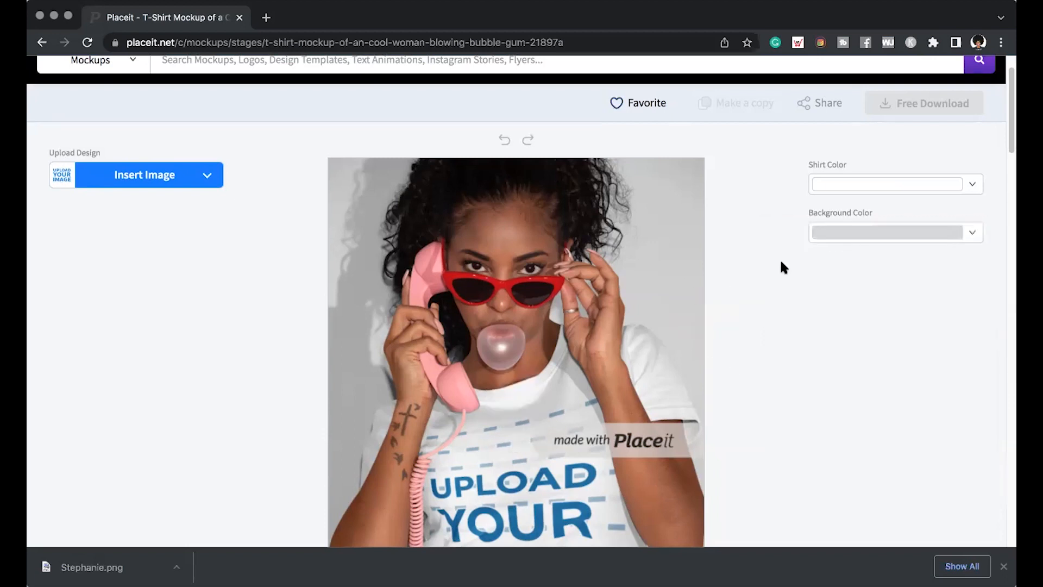
Examine the mockup's print area on the shirt and the image size required for the uploaded design.
{"action": "scroll", "coordinate": [691, 286], "scroll_direction": "down", "scroll_amount": 5}
{"action": "scroll", "coordinate": [691, 285], "scroll_direction": "up", "scroll_amount": 5}
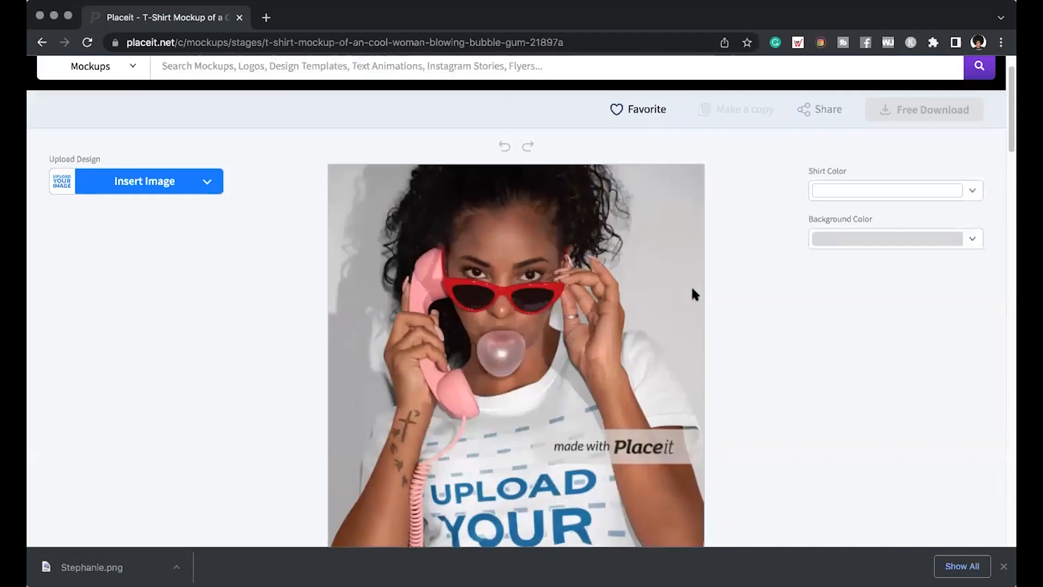
{"action": "scroll", "coordinate": [692, 292], "scroll_direction": "up", "scroll_amount": 1}
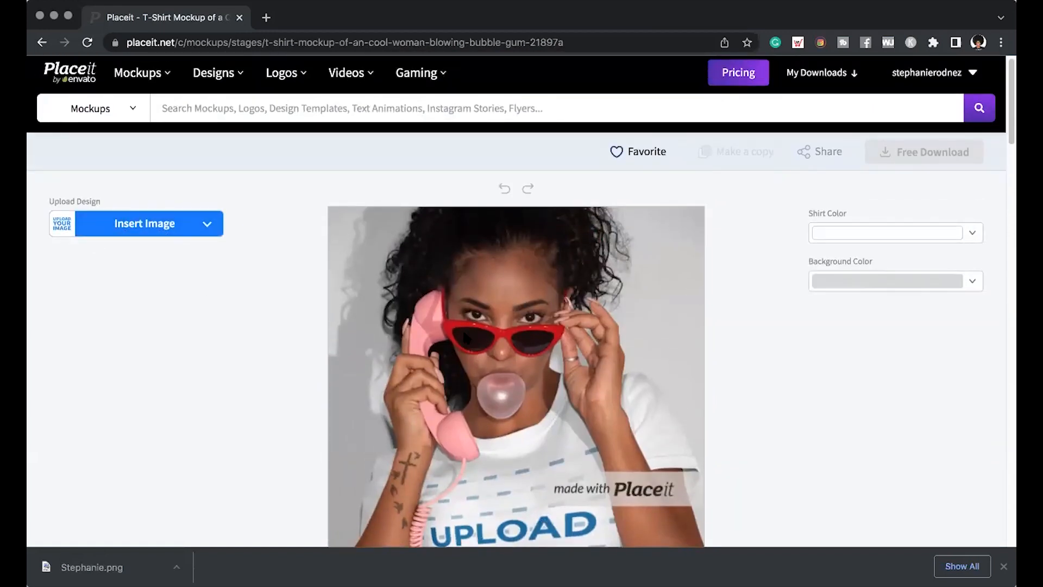
{"action": "scroll", "coordinate": [486, 430], "scroll_direction": "down", "scroll_amount": 4}
{"action": "scroll", "coordinate": [486, 430], "scroll_direction": "up", "scroll_amount": 4}
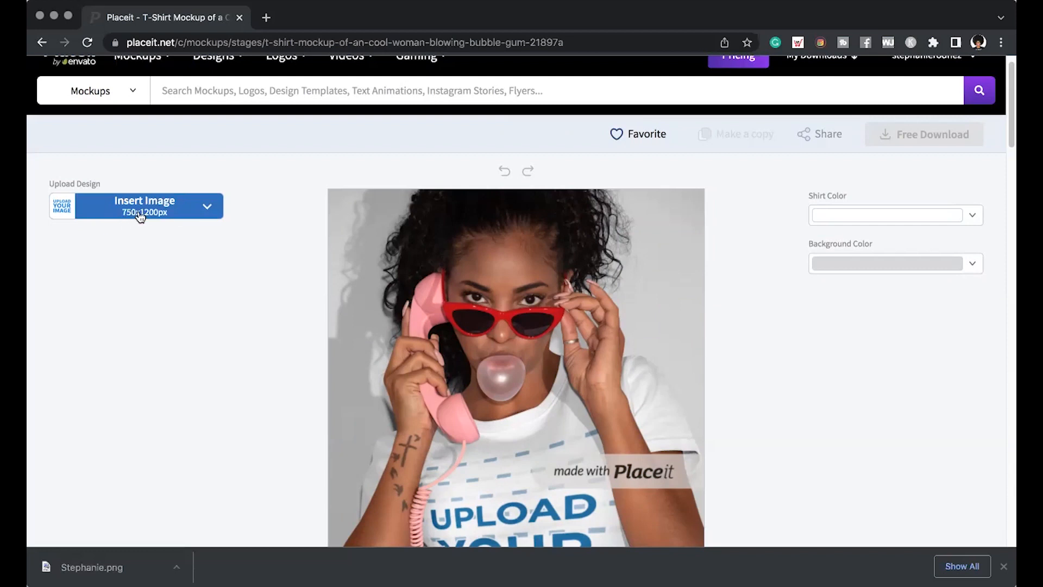
{"action": "scroll", "coordinate": [253, 353], "scroll_direction": "down", "scroll_amount": 5}
{"action": "scroll", "coordinate": [252, 354], "scroll_direction": "down", "scroll_amount": 1}
{"action": "scroll", "coordinate": [252, 354], "scroll_direction": "up", "scroll_amount": 1}
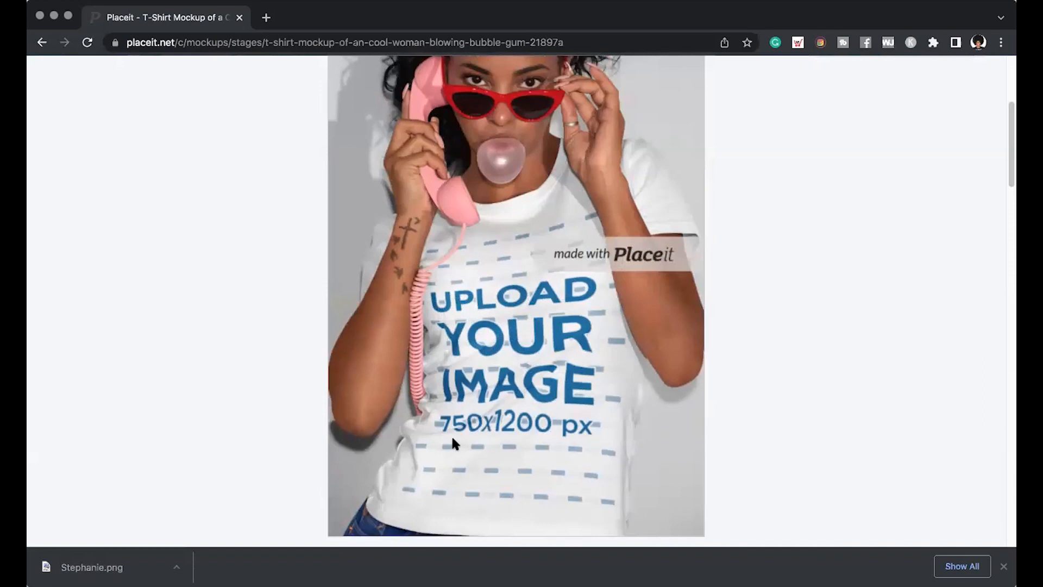
{"action": "scroll", "coordinate": [569, 447], "scroll_direction": "up", "scroll_amount": 5}
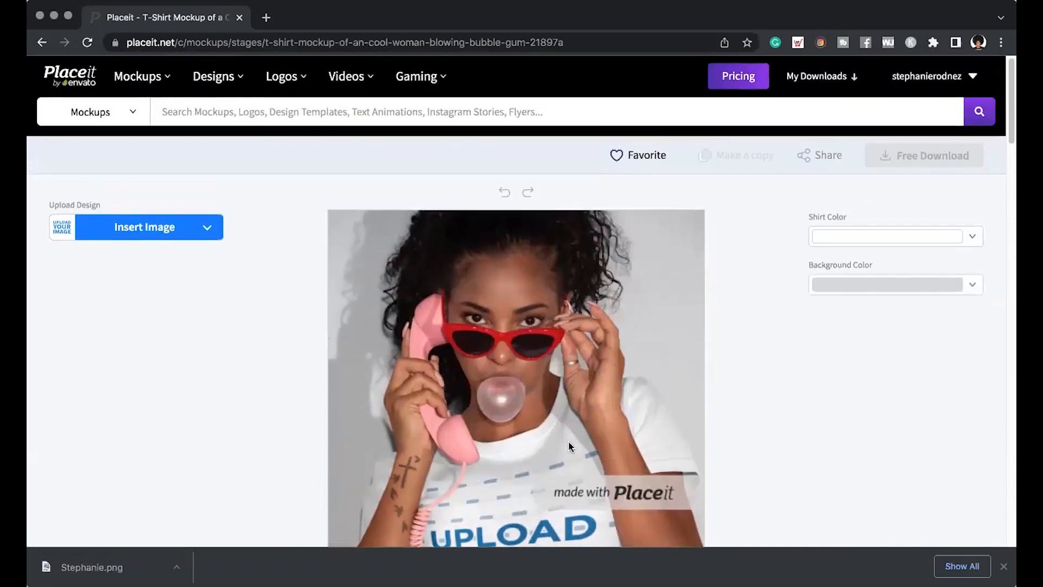
Upload the PNG of the handwritten first name from the Desktop as the shirt's design image.
{"action": "left_click", "coordinate": [166, 231]}
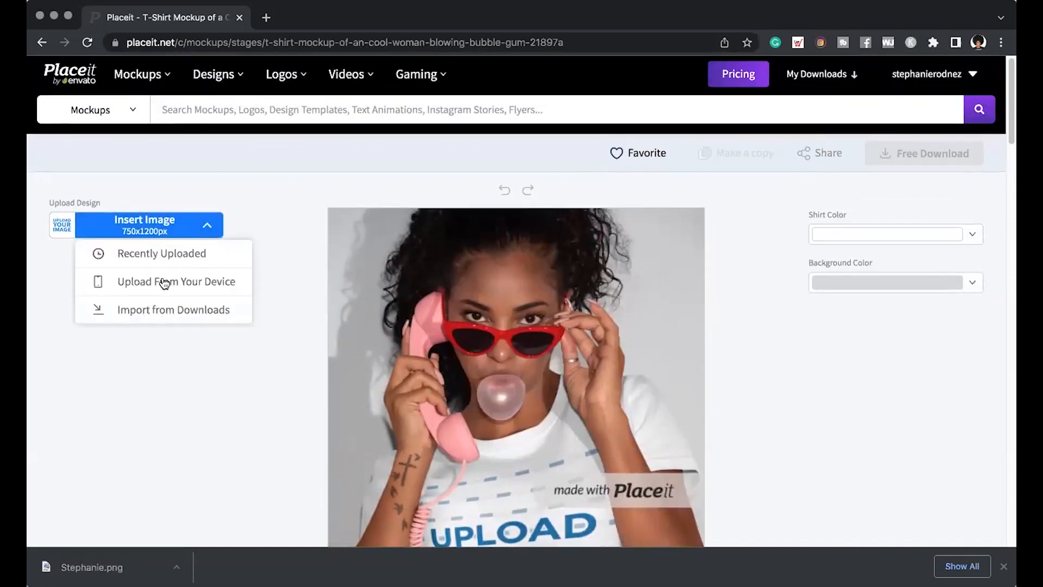
{"action": "left_click", "coordinate": [182, 281]}
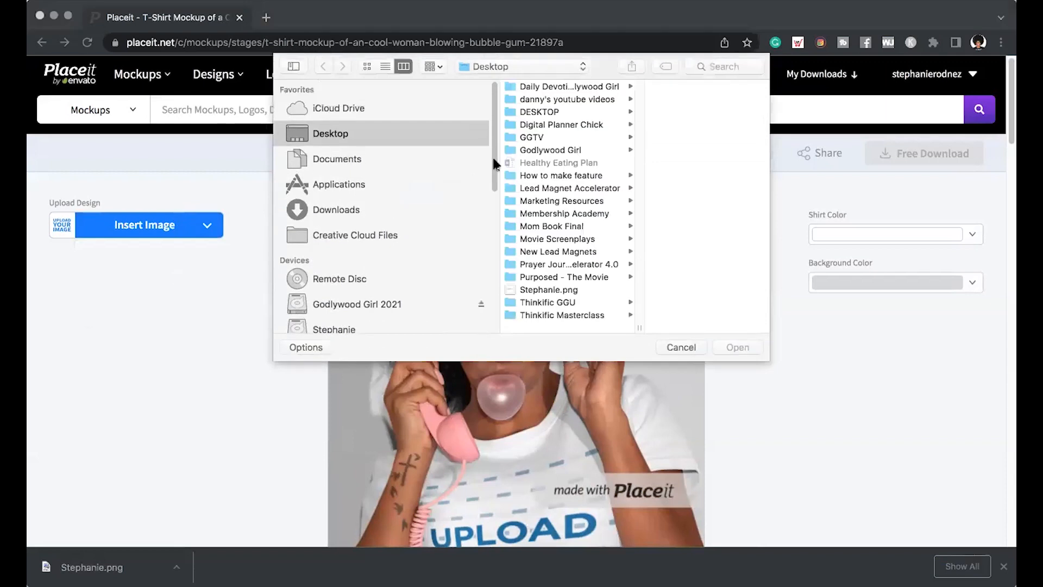
{"action": "left_click", "coordinate": [727, 349]}
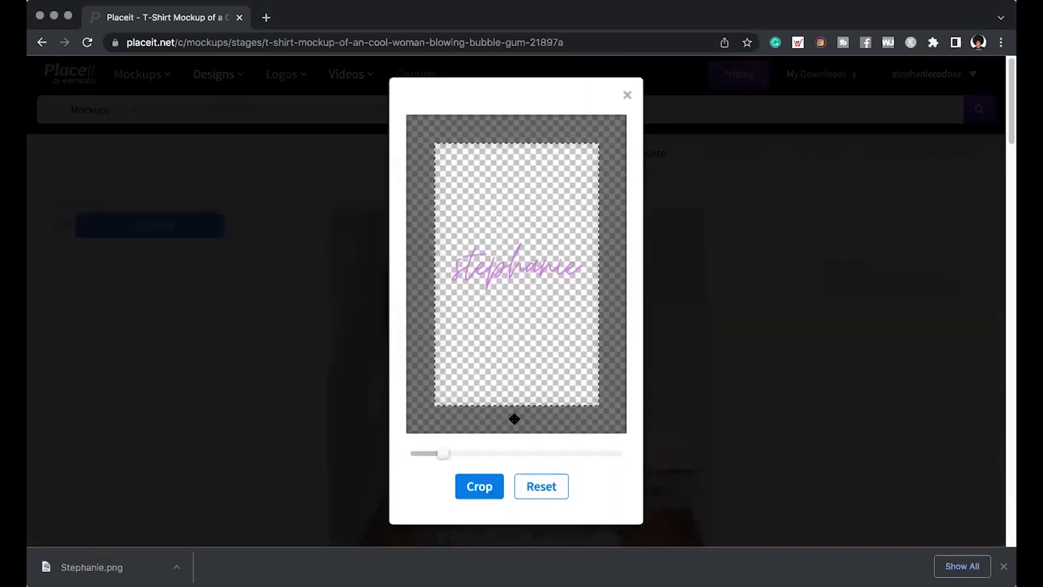
Enlarge the handwritten name slightly, move it to the upper part of the print area, and apply the crop to the shirt.
{"action": "mouse_move", "coordinate": [440, 453]}
{"action": "left_mouse_down"}
{"action": "mouse_move", "coordinate": [498, 453]}
{"action": "mouse_move", "coordinate": [391, 475]}
{"action": "mouse_move", "coordinate": [461, 457]}
{"action": "mouse_move", "coordinate": [446, 462]}
{"action": "left_mouse_up"}
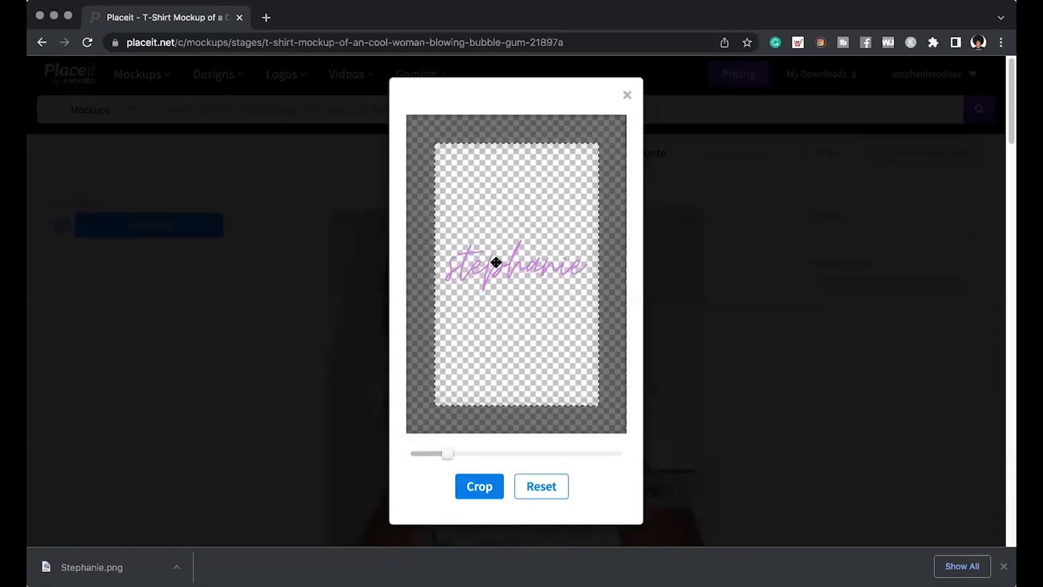
{"action": "left_click_drag", "start_coordinate": [495, 265], "coordinate": [501, 168]}
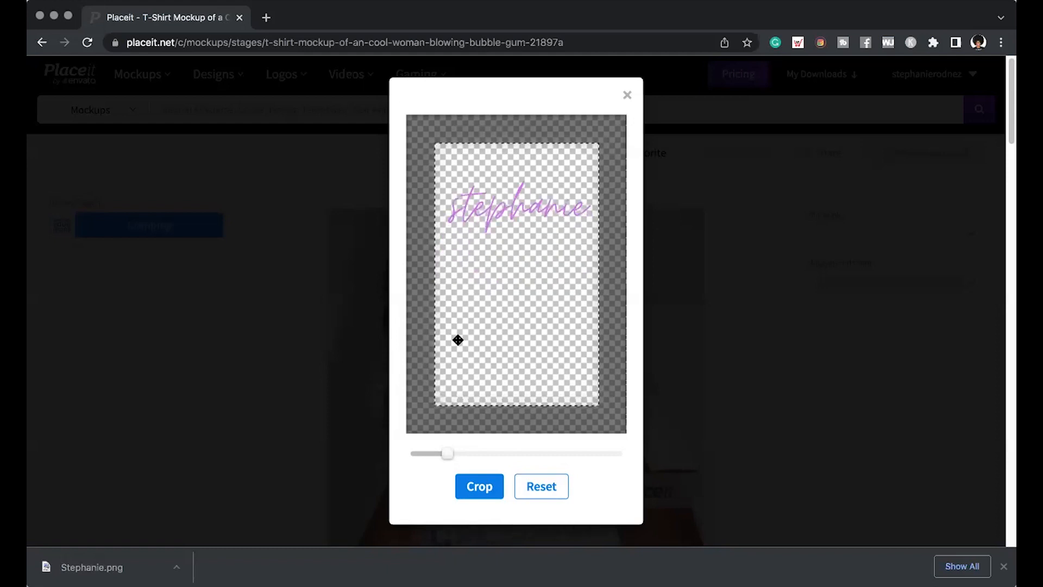
{"action": "left_click", "coordinate": [478, 486]}
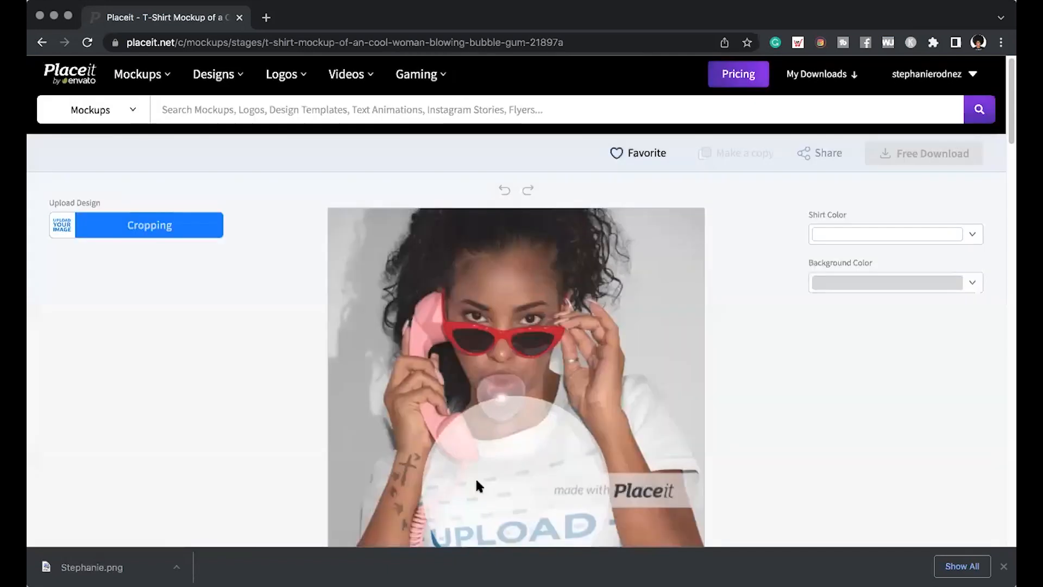
{"action": "scroll", "coordinate": [424, 402], "scroll_direction": "down", "scroll_amount": 3}
{"action": "scroll", "coordinate": [423, 401], "scroll_direction": "down", "scroll_amount": 2}
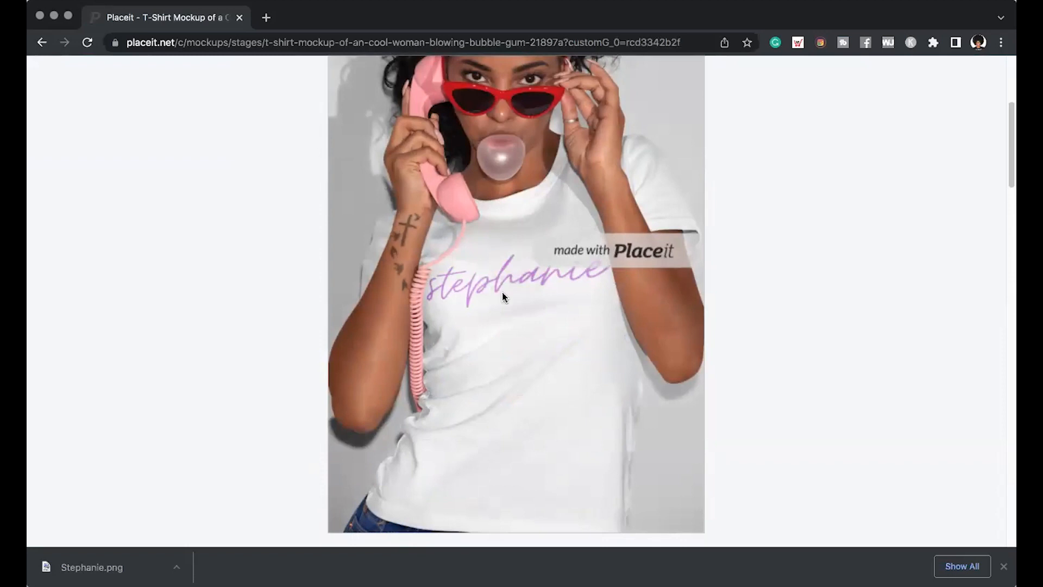
Request the free, watermark-free high-resolution PNG download of only this T-shirt mockup, without choosing a subscription.
{"action": "scroll", "coordinate": [677, 236], "scroll_direction": "up", "scroll_amount": 5}
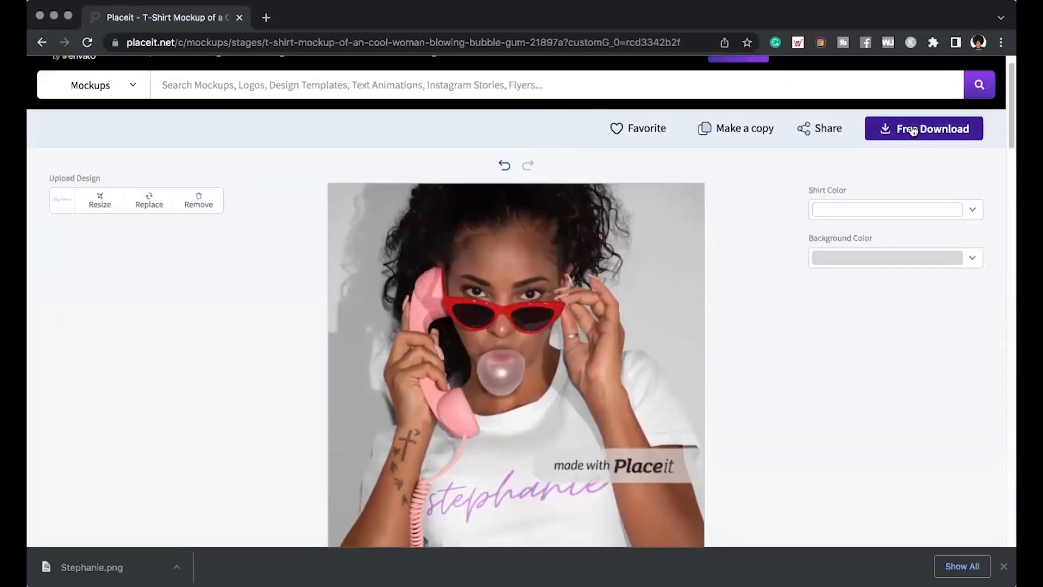
{"action": "left_click", "coordinate": [913, 130]}
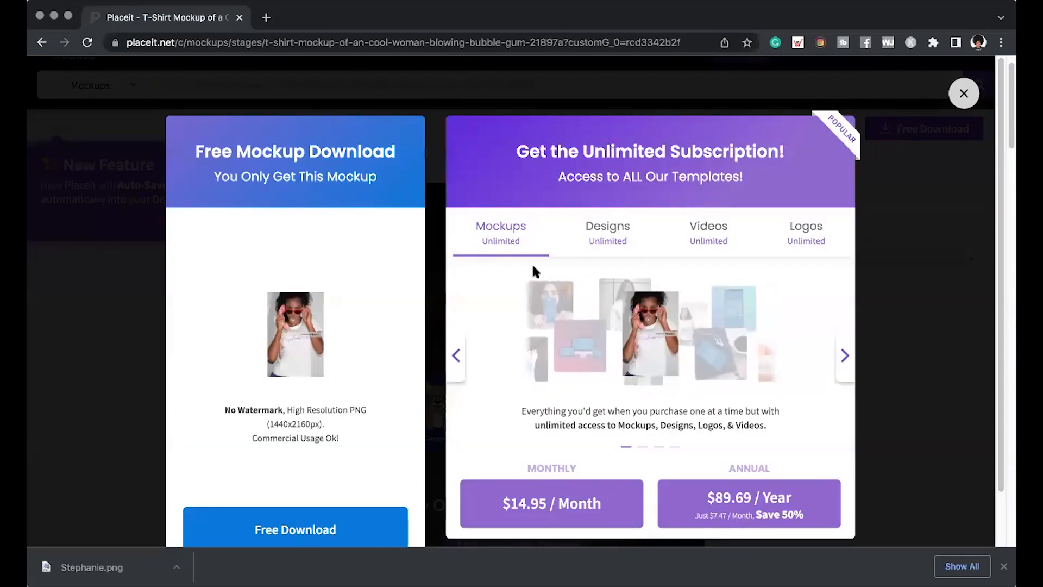
{"action": "scroll", "coordinate": [462, 336], "scroll_direction": "down", "scroll_amount": 2}
{"action": "scroll", "coordinate": [461, 336], "scroll_direction": "up", "scroll_amount": 1}
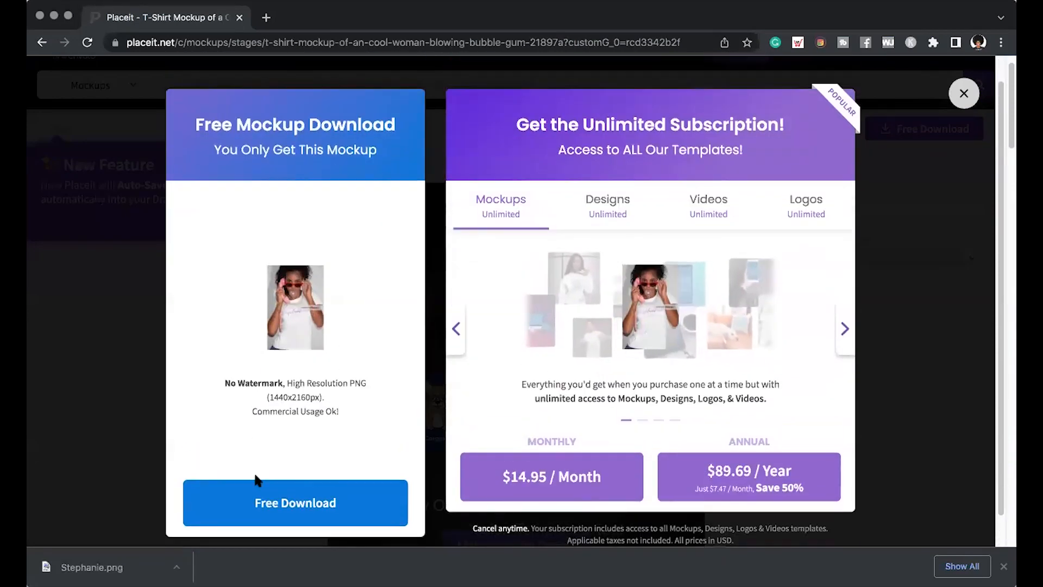
{"action": "left_click", "coordinate": [308, 502]}
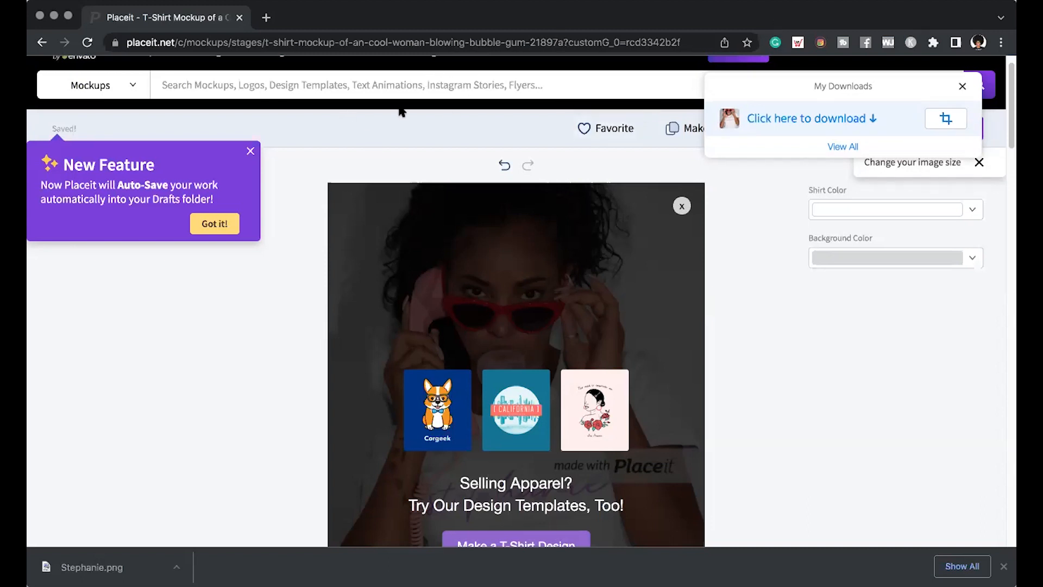
{"action": "scroll", "coordinate": [398, 108], "scroll_direction": "up", "scroll_amount": 1}
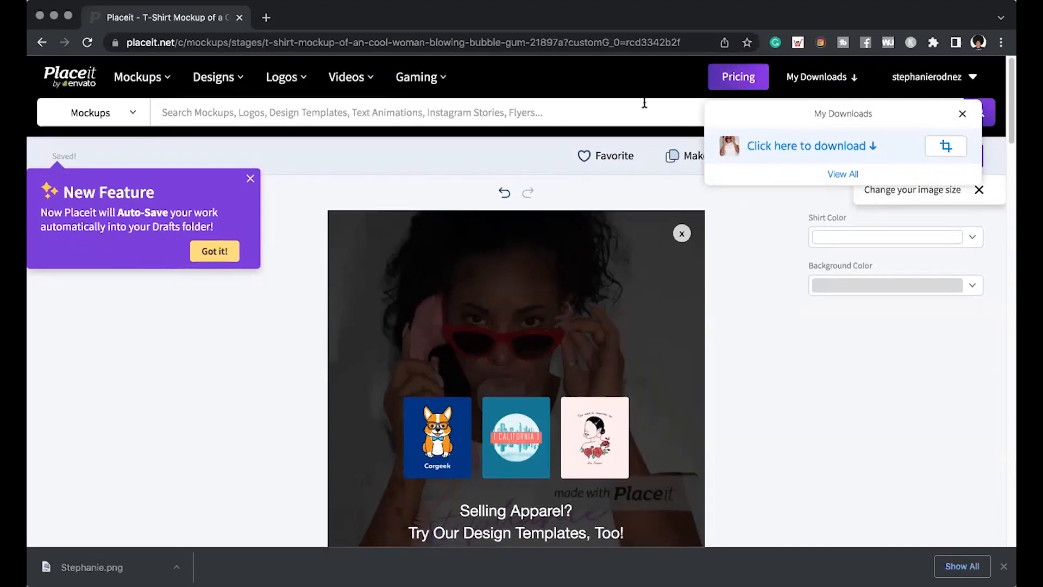